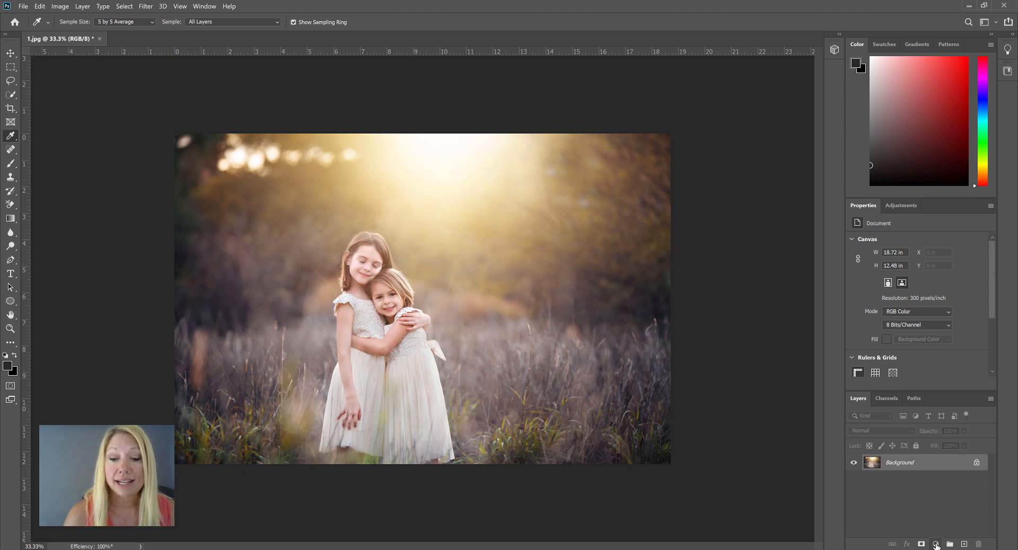
# Add a Levels adjustment layer above the Background and set its blend mode to Multiply
pyautogui.click(935, 544)
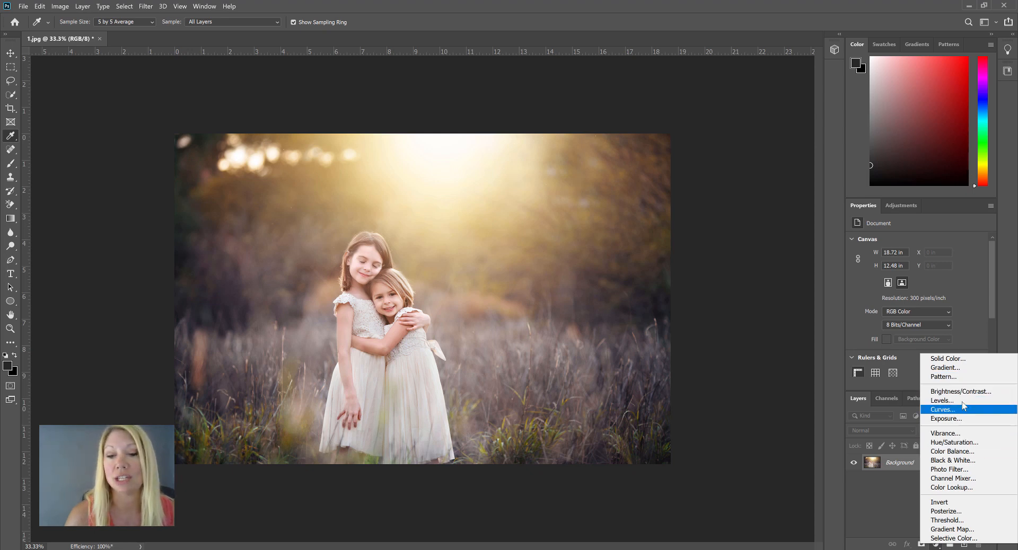
pyautogui.click(938, 402)
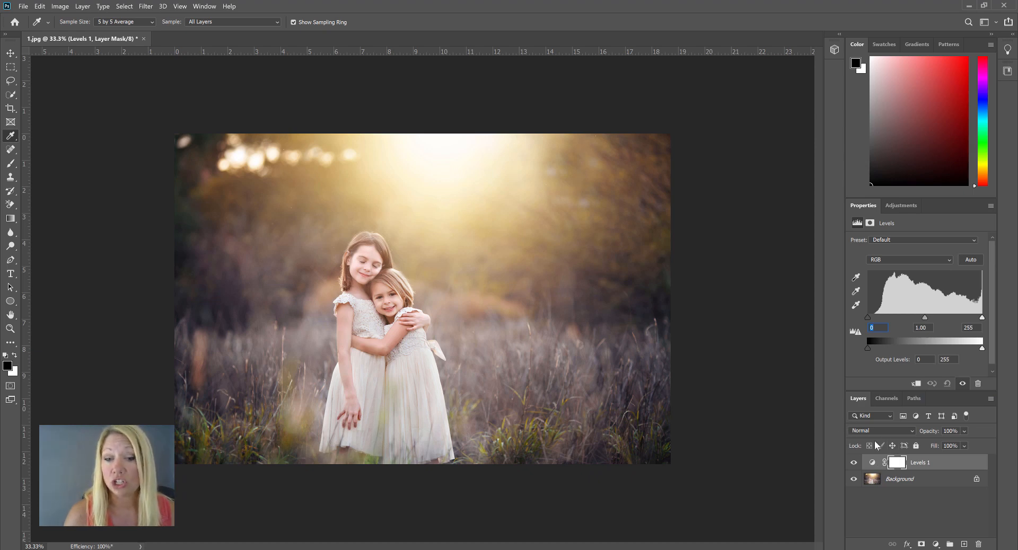
pyautogui.click(884, 430)
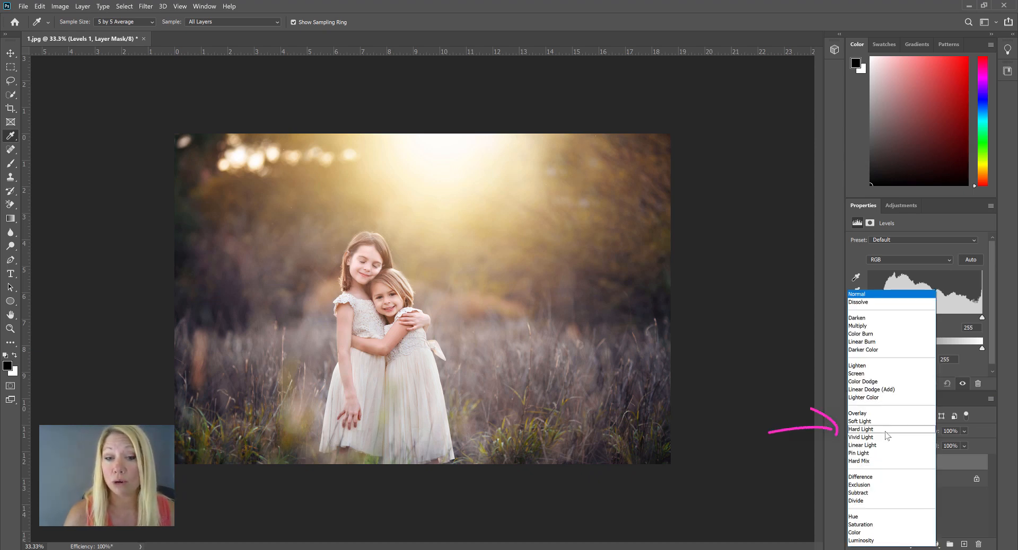
pyautogui.click(866, 327)
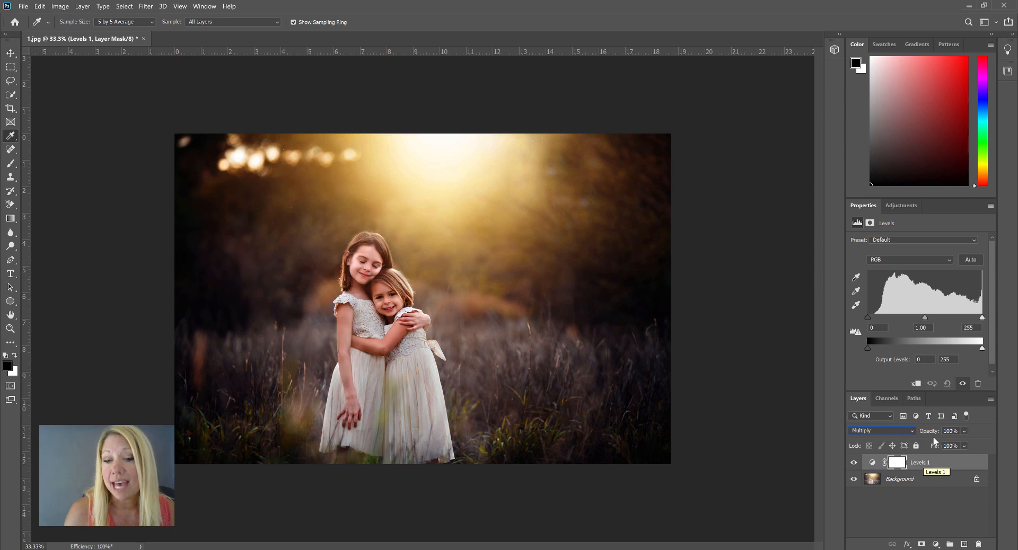
# Reduce the Levels layer's opacity to 59% and toggle its visibility to compare before and after, leaving it hidden
pyautogui.click(963, 431)
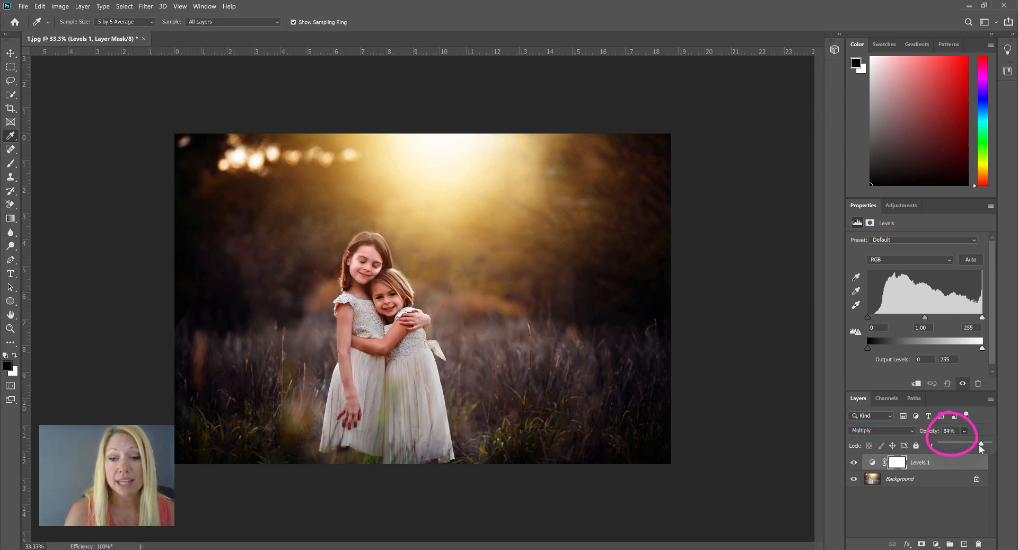
pyautogui.moveTo(979, 444); pyautogui.dragTo(969, 448)
pyautogui.click(853, 463)
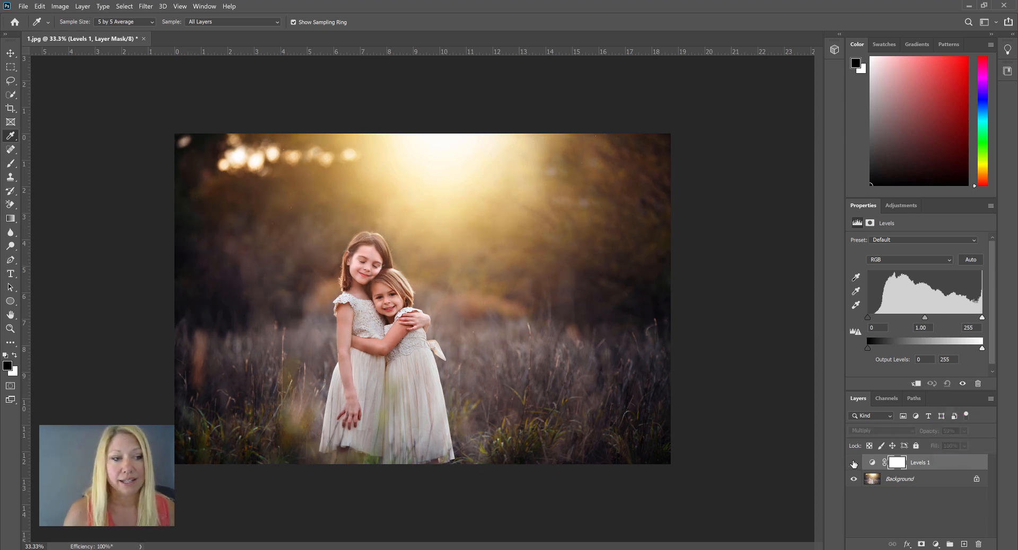
pyautogui.click(854, 464)
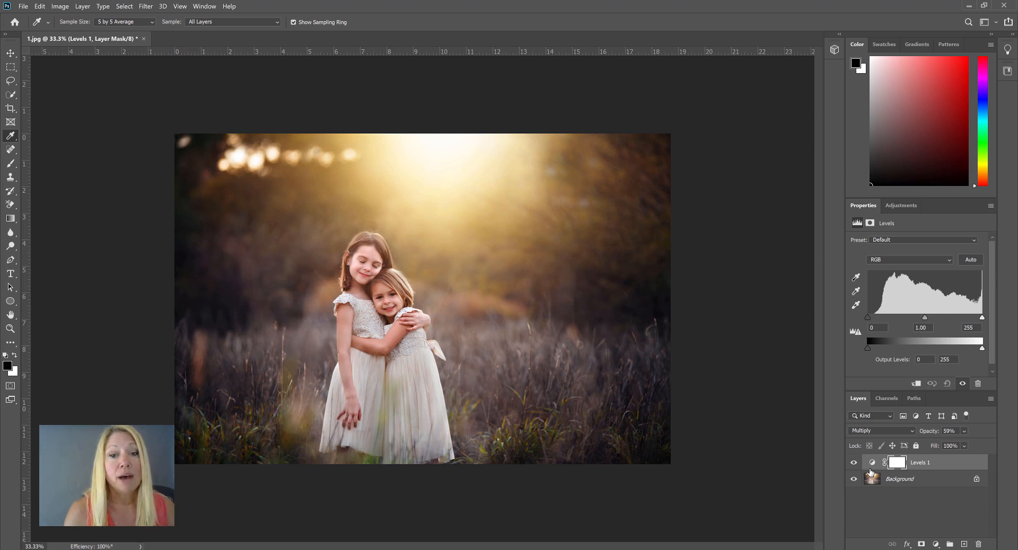
pyautogui.click(854, 463)
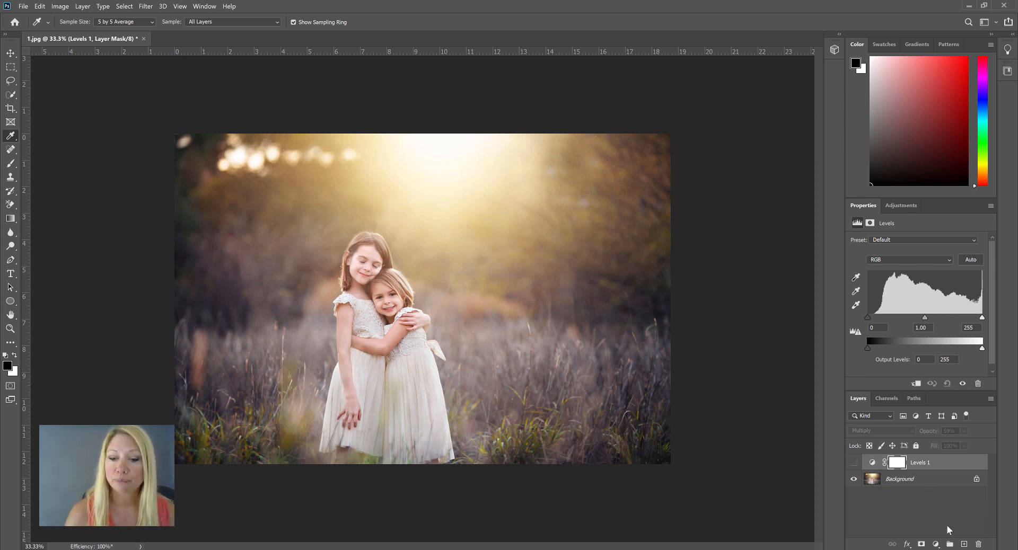
# Add a Curves adjustment layer with its midpoint bowed upward and its upper end point pulled inward, and show the Levels layer again
pyautogui.click(935, 545)
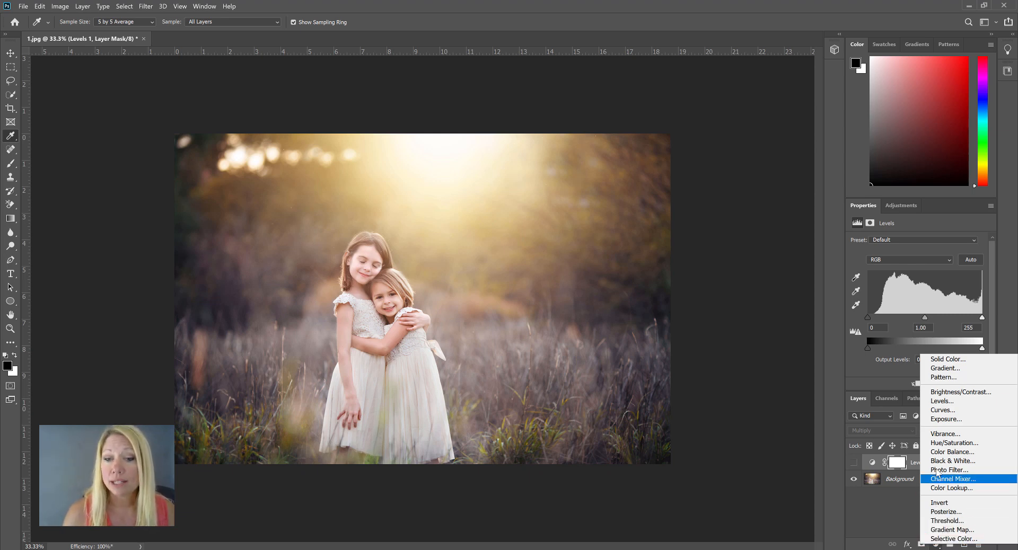
pyautogui.click(942, 410)
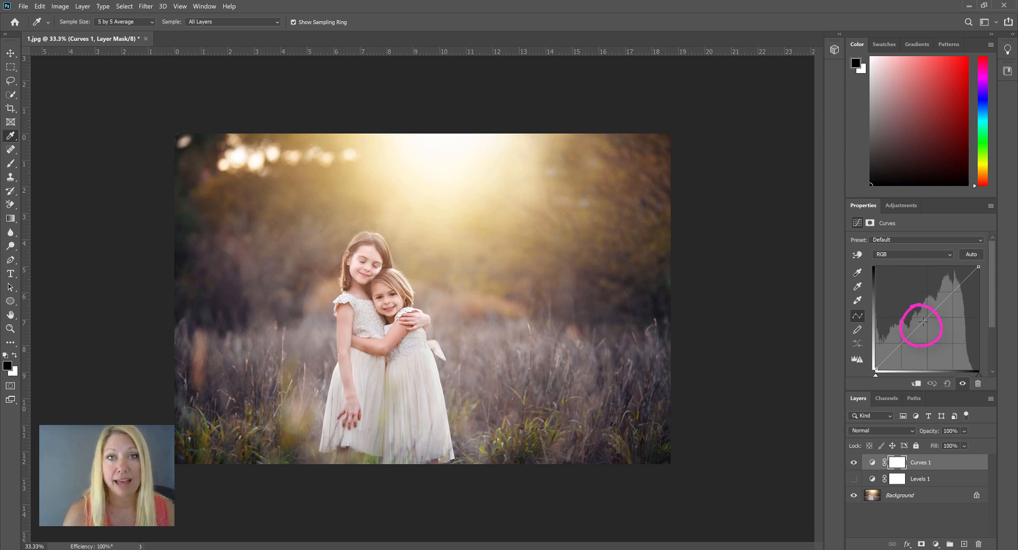
pyautogui.moveTo(923, 321); pyautogui.dragTo(915, 315)
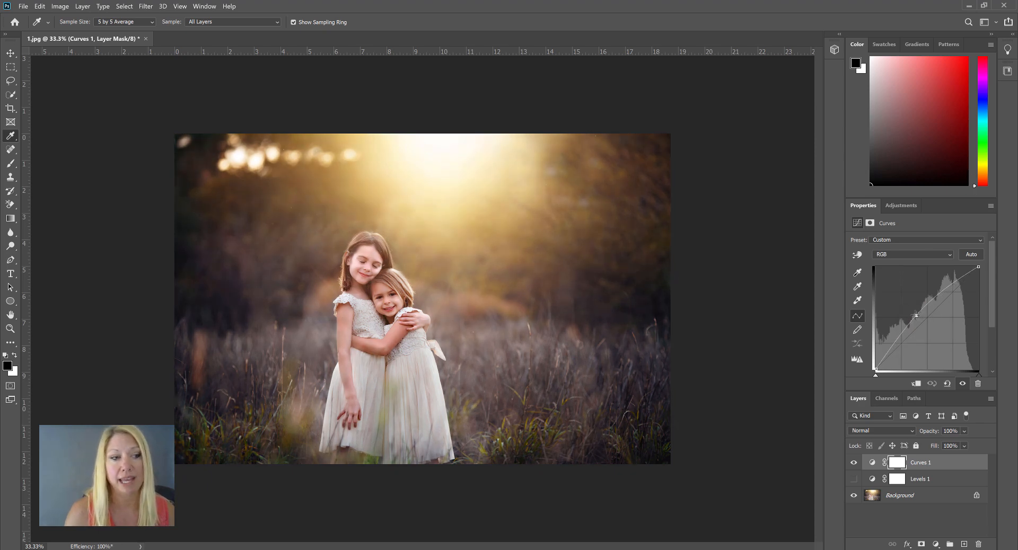
pyautogui.moveTo(915, 316)
pyautogui.mouseDown()
pyautogui.moveTo(906, 307)
pyautogui.moveTo(914, 312)
pyautogui.mouseUp()
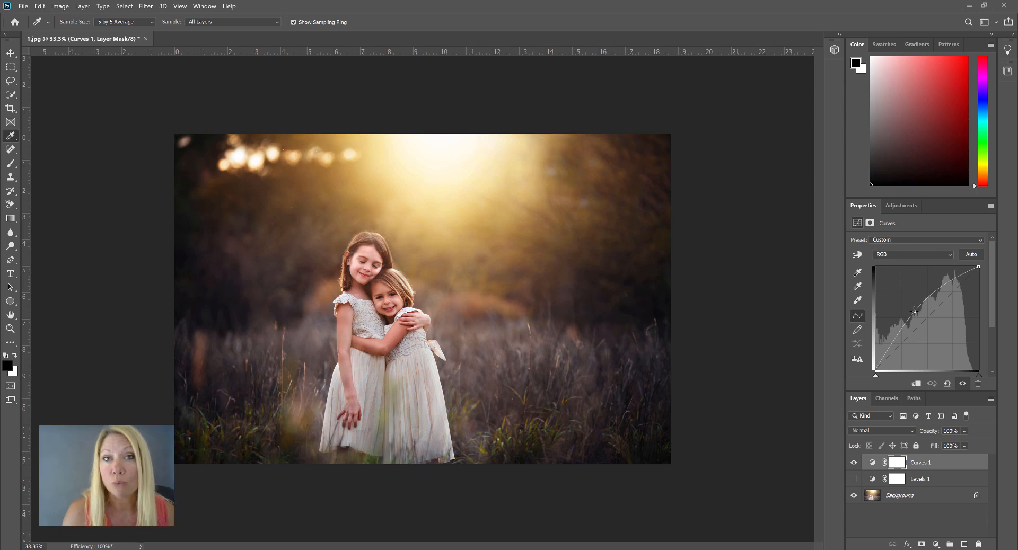
pyautogui.moveTo(915, 312); pyautogui.dragTo(913, 312)
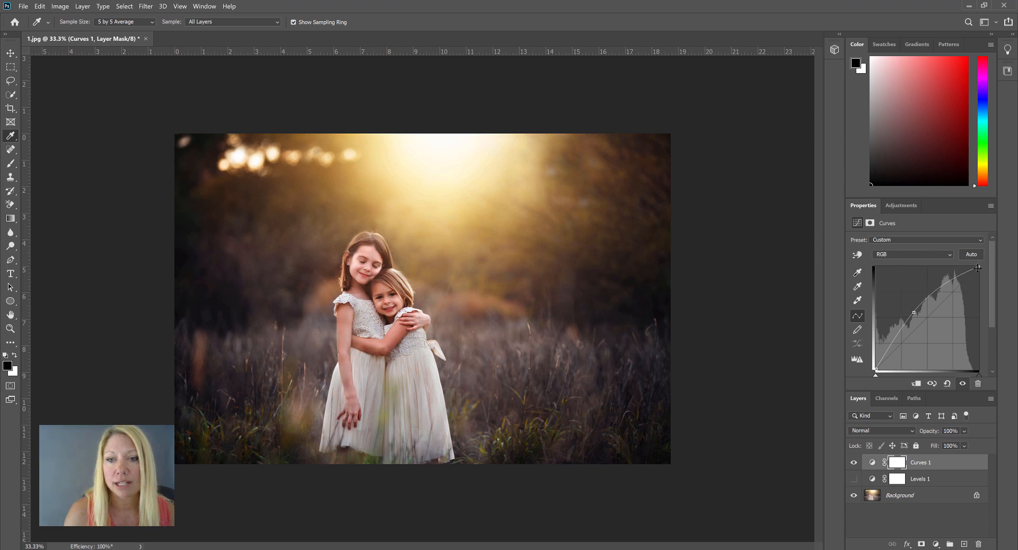
pyautogui.moveTo(978, 266); pyautogui.dragTo(968, 267)
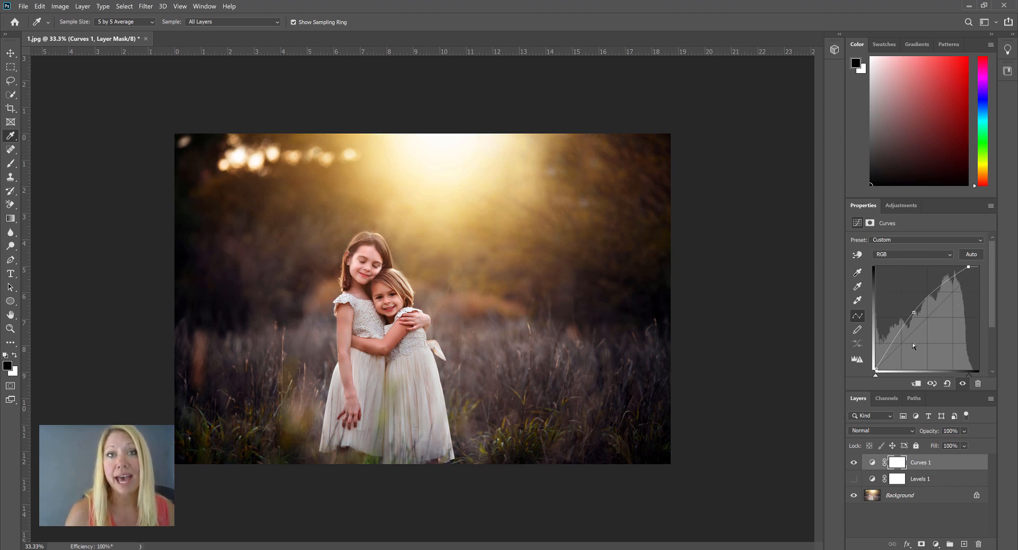
pyautogui.click(853, 479)
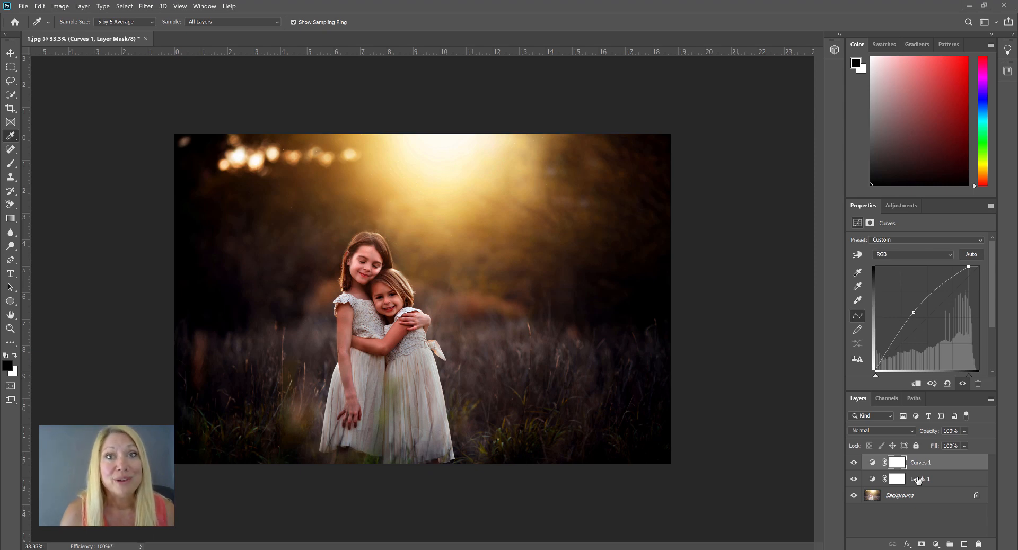
# Add a Selective Color adjustment layer and set its Neutrals to Cyan +11% and Yellow +3%
pyautogui.click(935, 544)
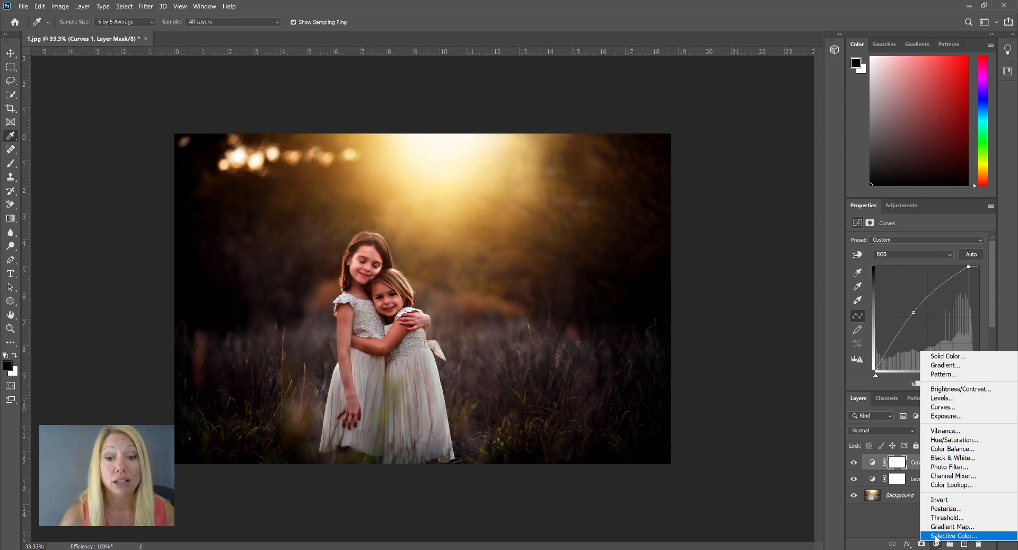
pyautogui.click(936, 537)
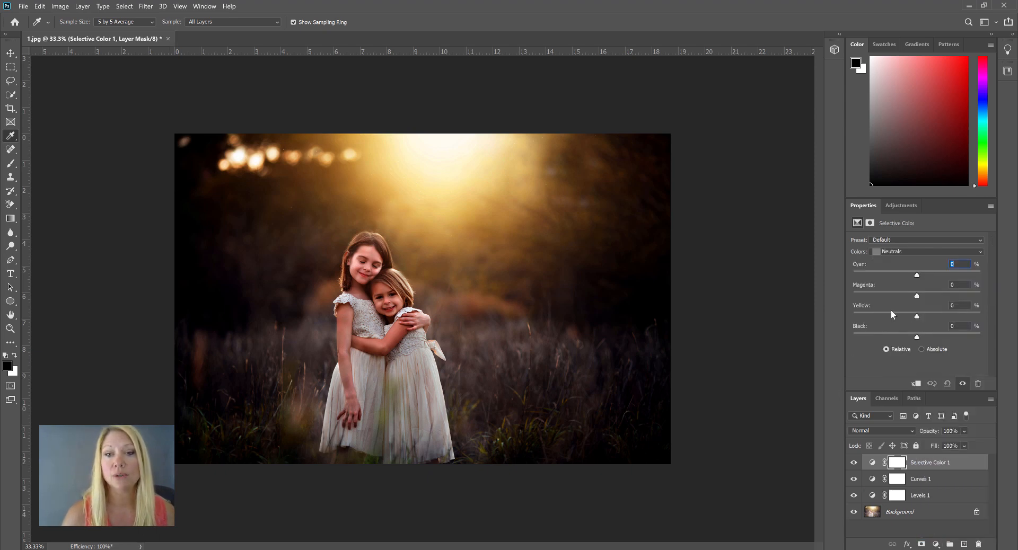
pyautogui.click(898, 255)
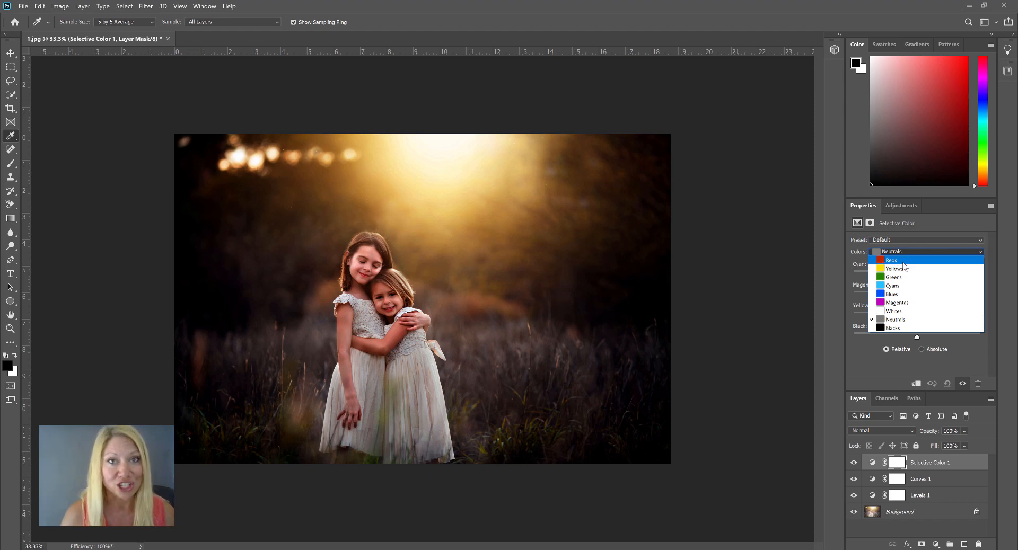
pyautogui.click(896, 320)
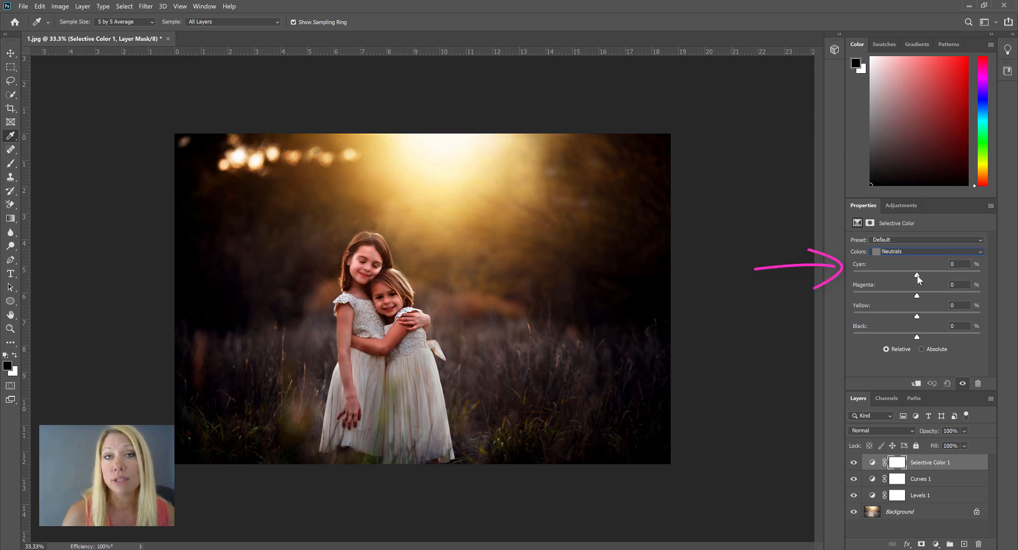
pyautogui.moveTo(917, 276); pyautogui.dragTo(926, 275)
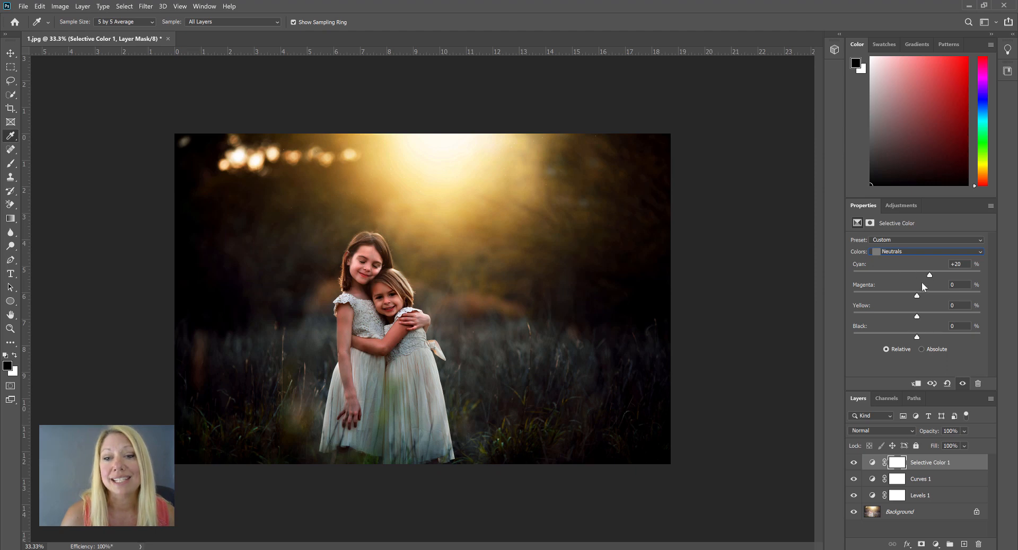
pyautogui.moveTo(920, 276); pyautogui.dragTo(911, 276)
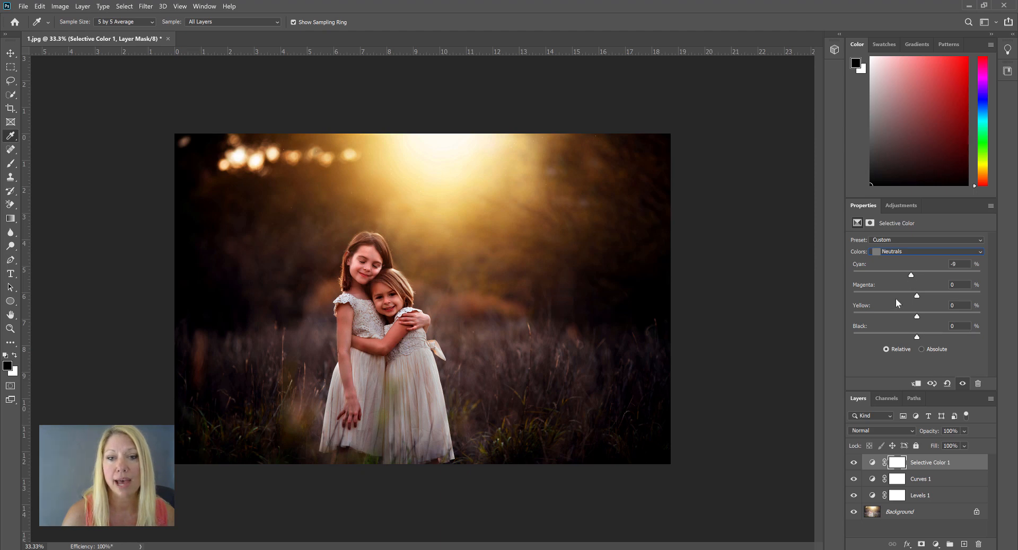
pyautogui.moveTo(916, 316); pyautogui.dragTo(917, 317)
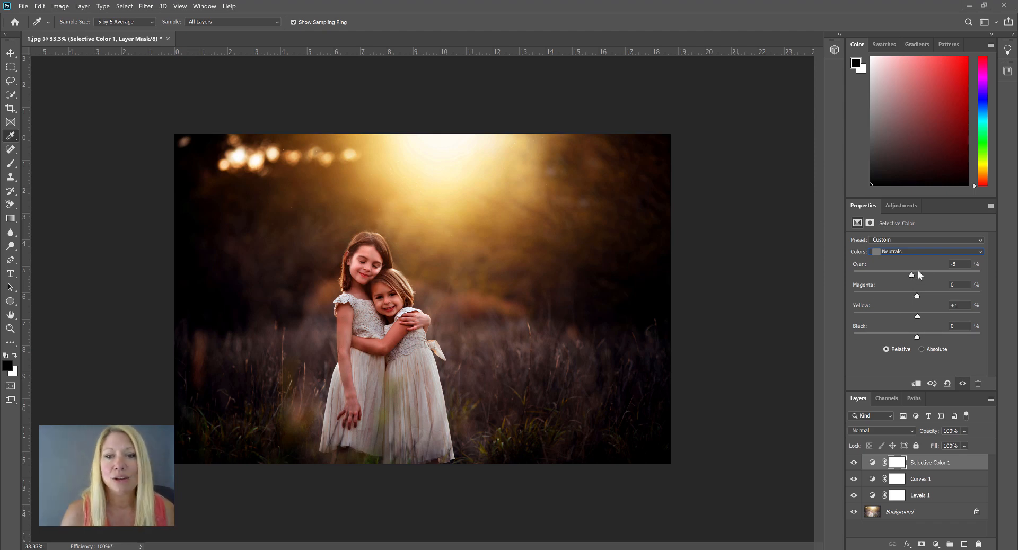
pyautogui.moveTo(912, 277); pyautogui.dragTo(921, 277)
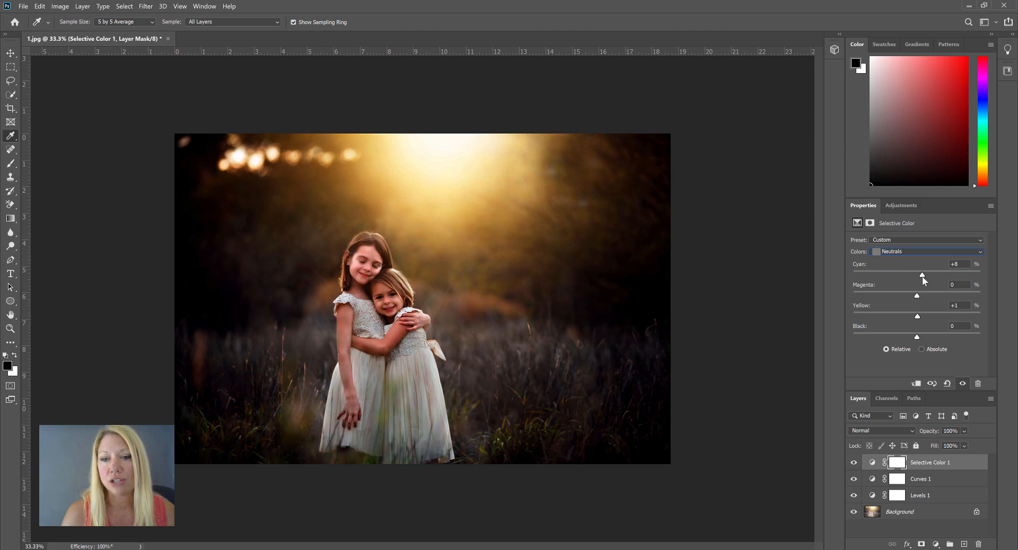
pyautogui.moveTo(918, 317); pyautogui.dragTo(919, 317)
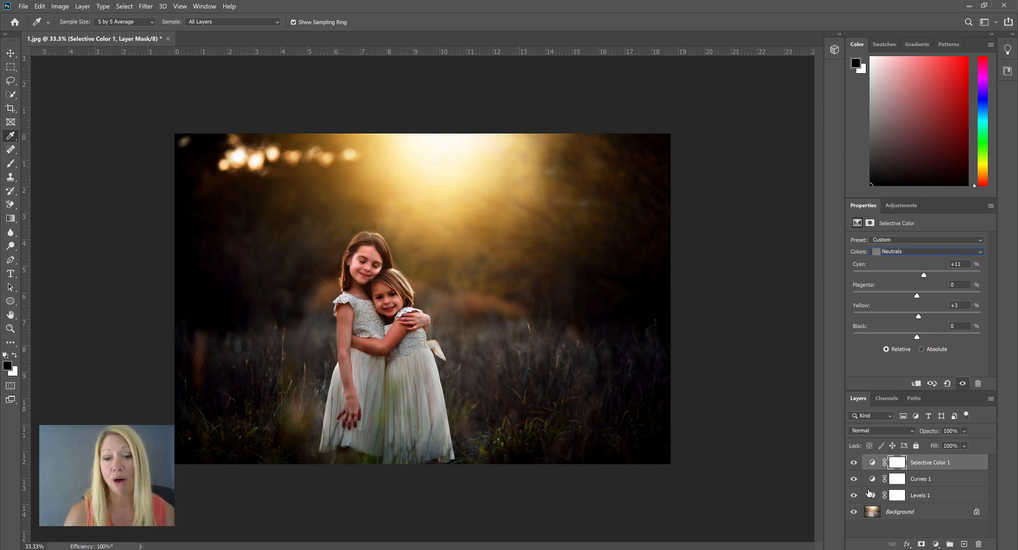
# Group the Selective Color, Curves and Levels adjustment layers under the name "dark and mooody"
pyautogui.keyDown('shift'); pyautogui.click(926, 479); pyautogui.keyUp('shift')
pyautogui.keyDown('shift'); pyautogui.click(926, 494); pyautogui.keyUp('shift')
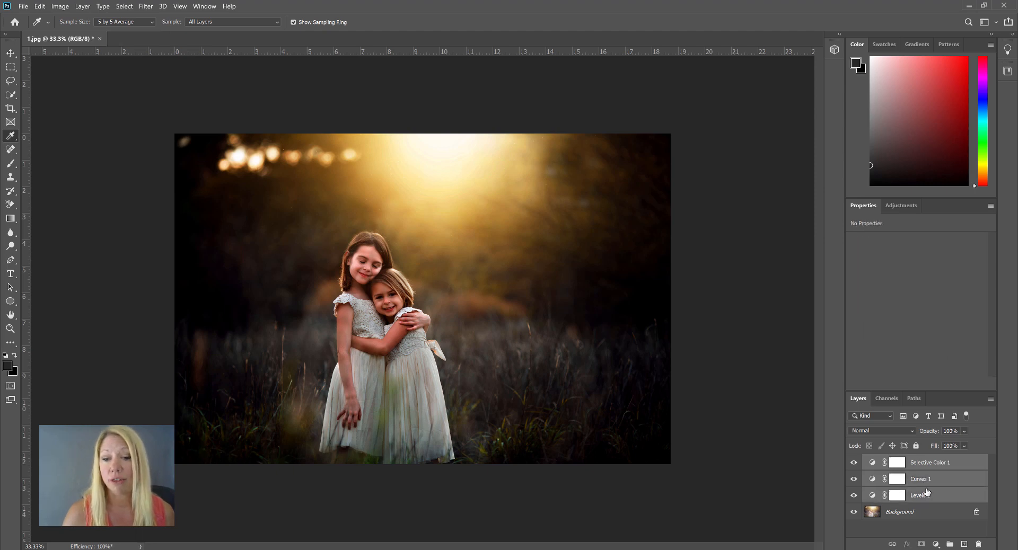
pyautogui.rightClick(926, 492)
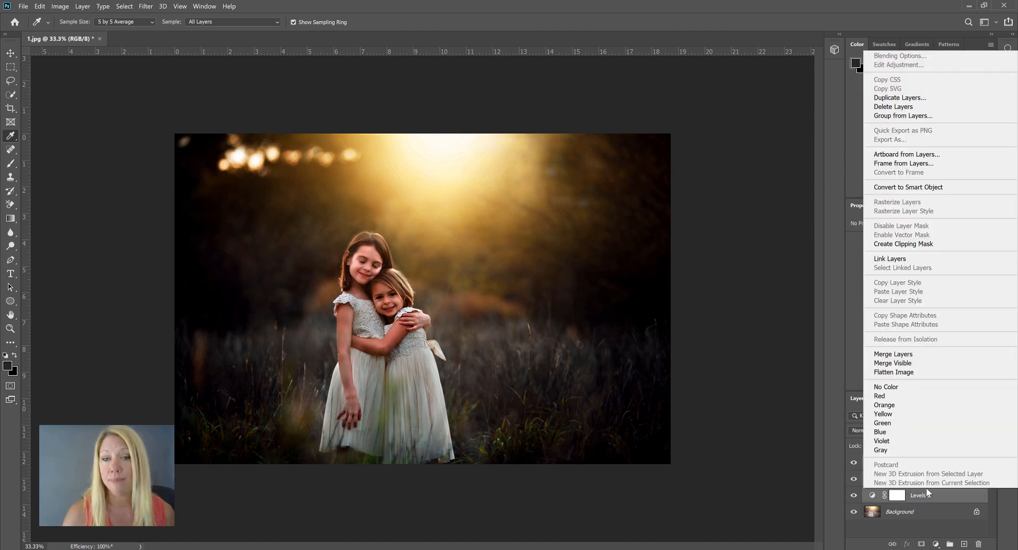
pyautogui.click(907, 115)
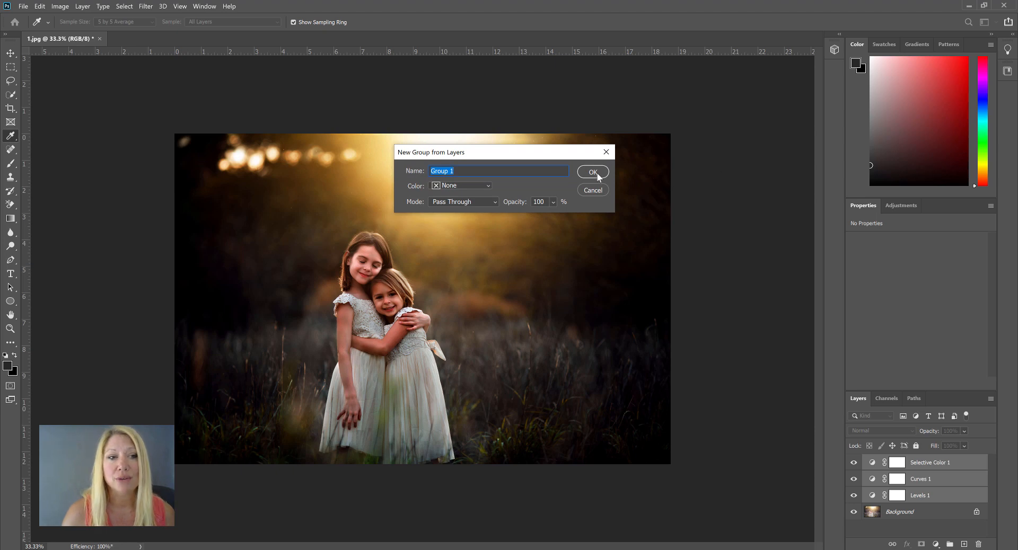
pyautogui.write('dark ')
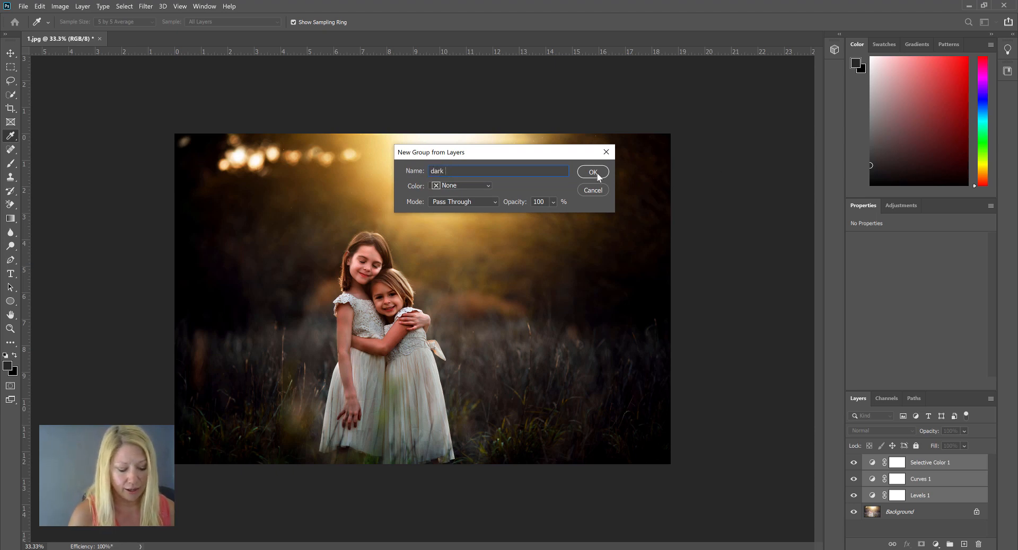
pyautogui.write('and mooody')
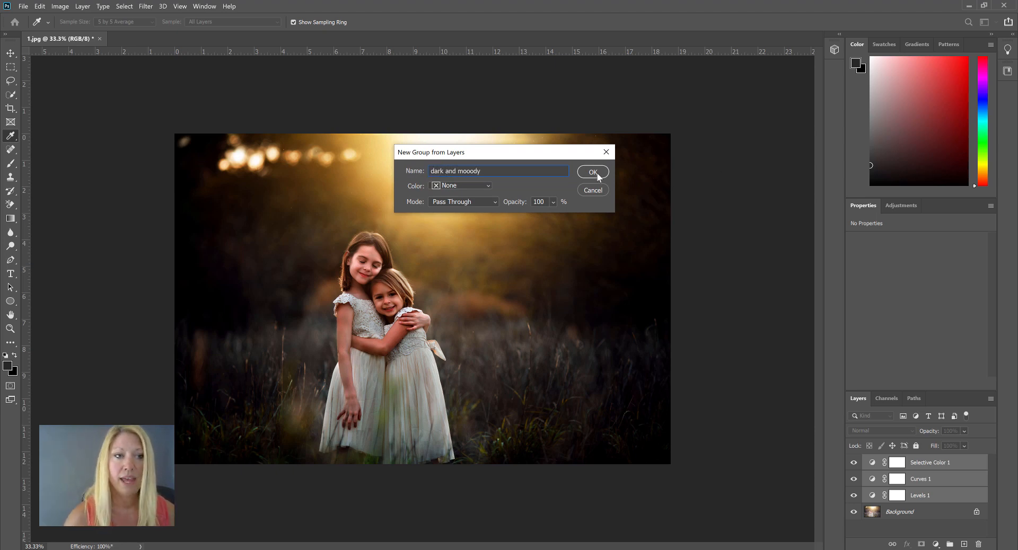
pyautogui.click(594, 173)
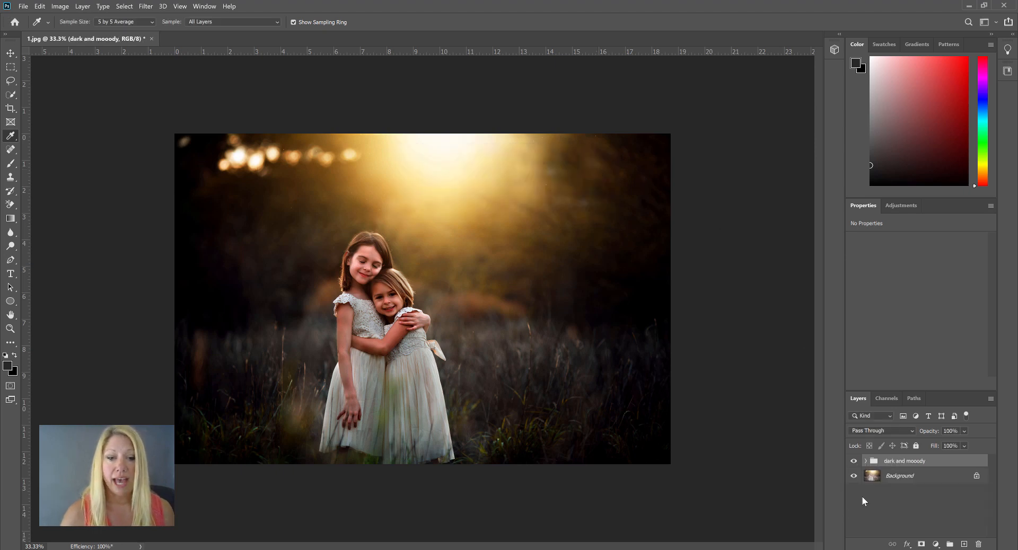
# Toggle the visibility of the "dark and mooody" group and of its individual adjustment layers to compare their effects on the photo
pyautogui.click(855, 463)
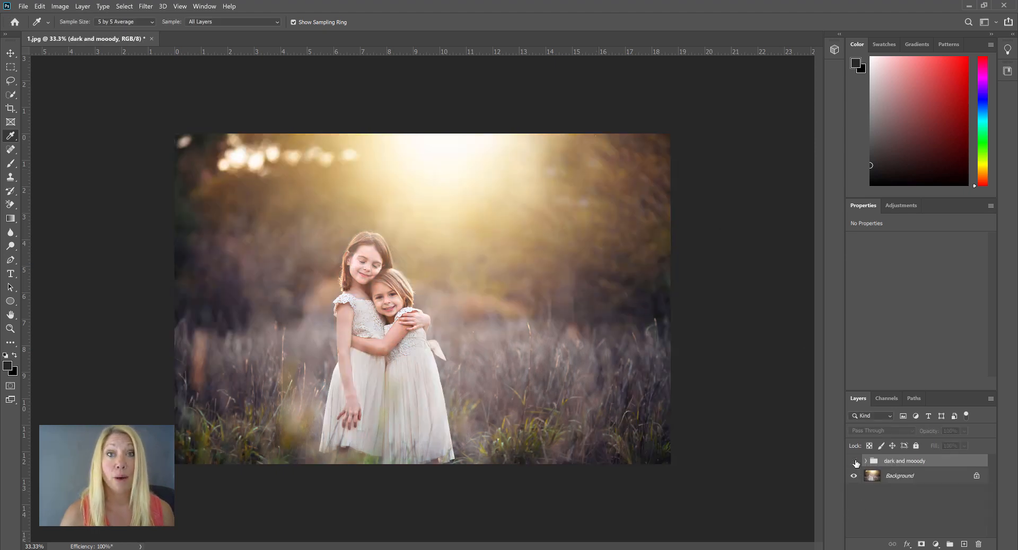
pyautogui.click(855, 463)
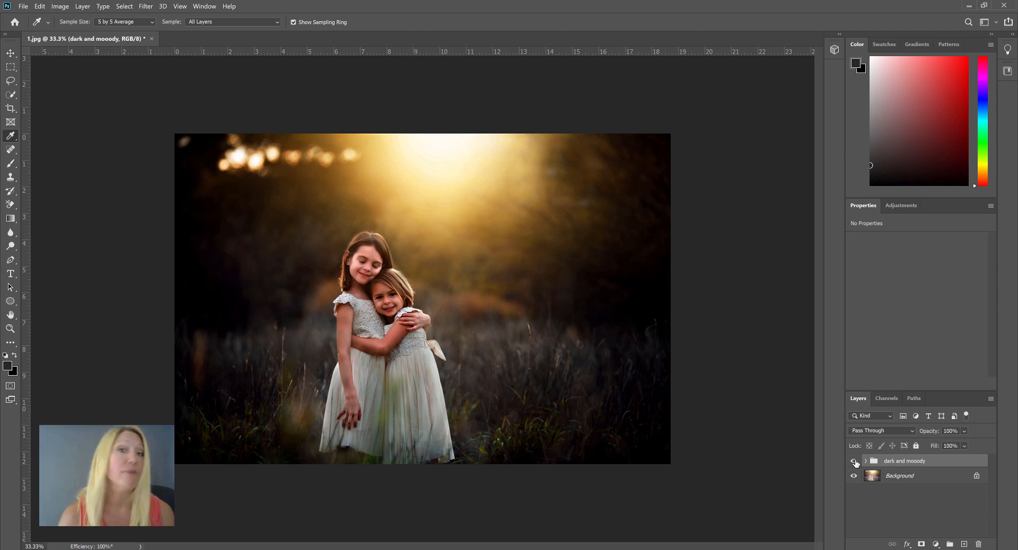
pyautogui.click(865, 462)
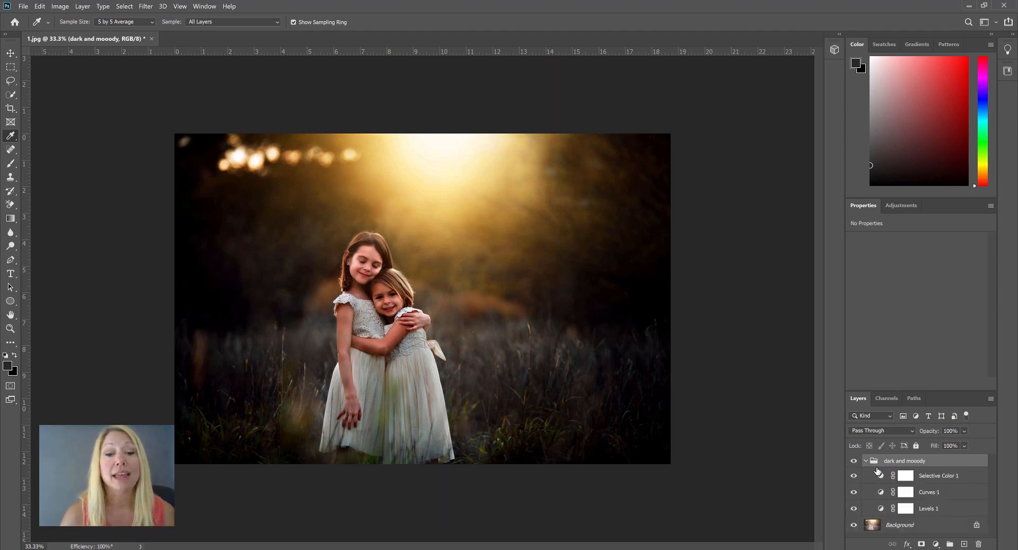
pyautogui.click(854, 481)
pyautogui.click(854, 492)
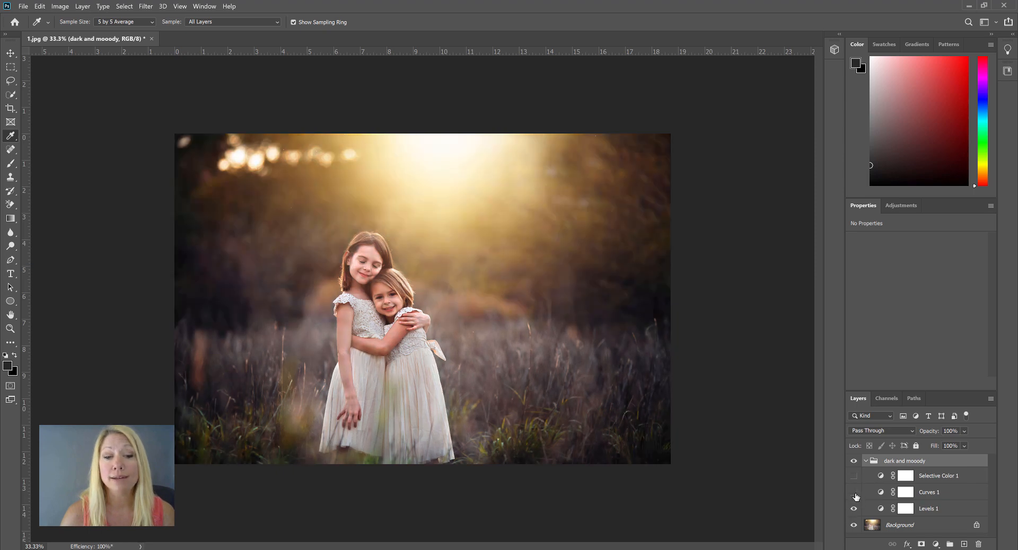
pyautogui.click(853, 476)
pyautogui.click(854, 509)
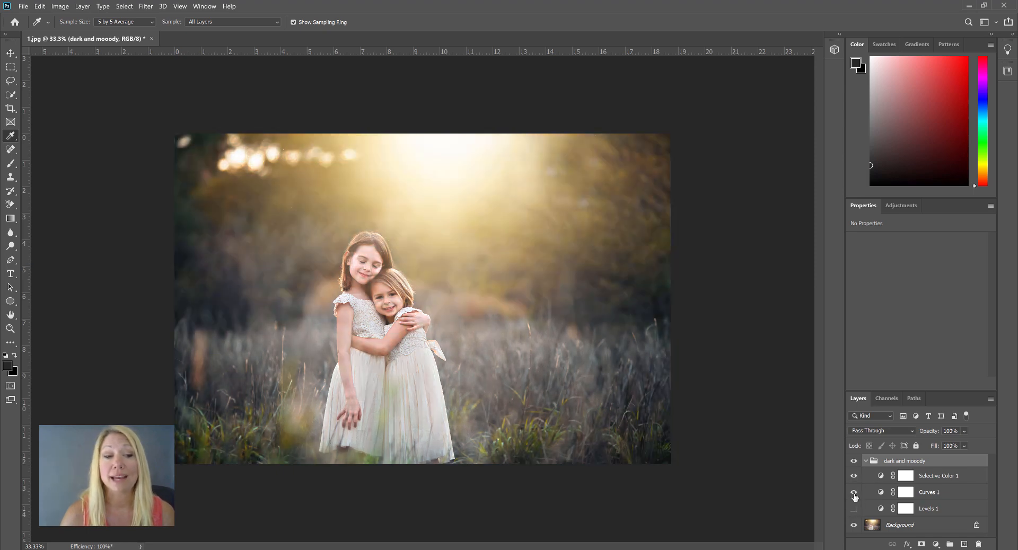
pyautogui.click(853, 493)
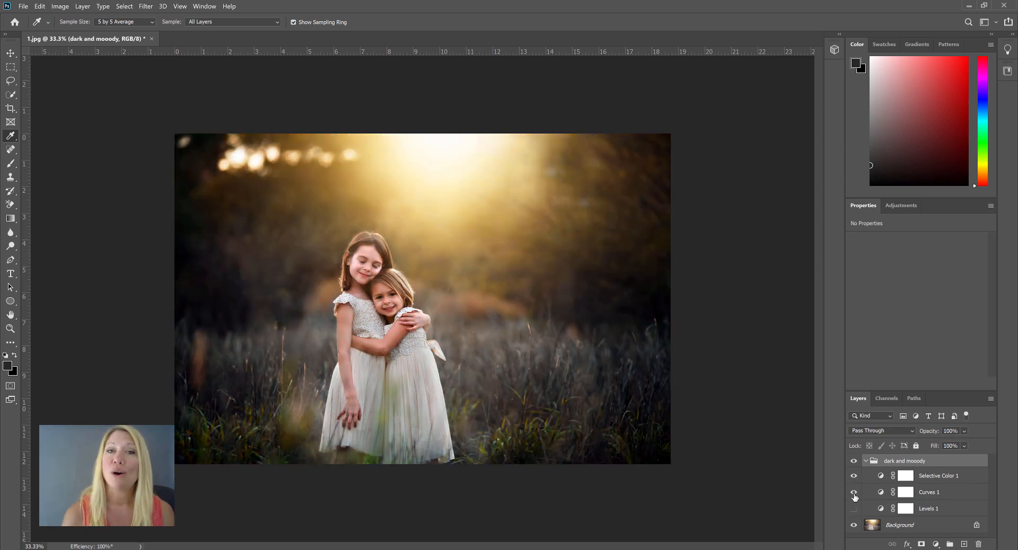